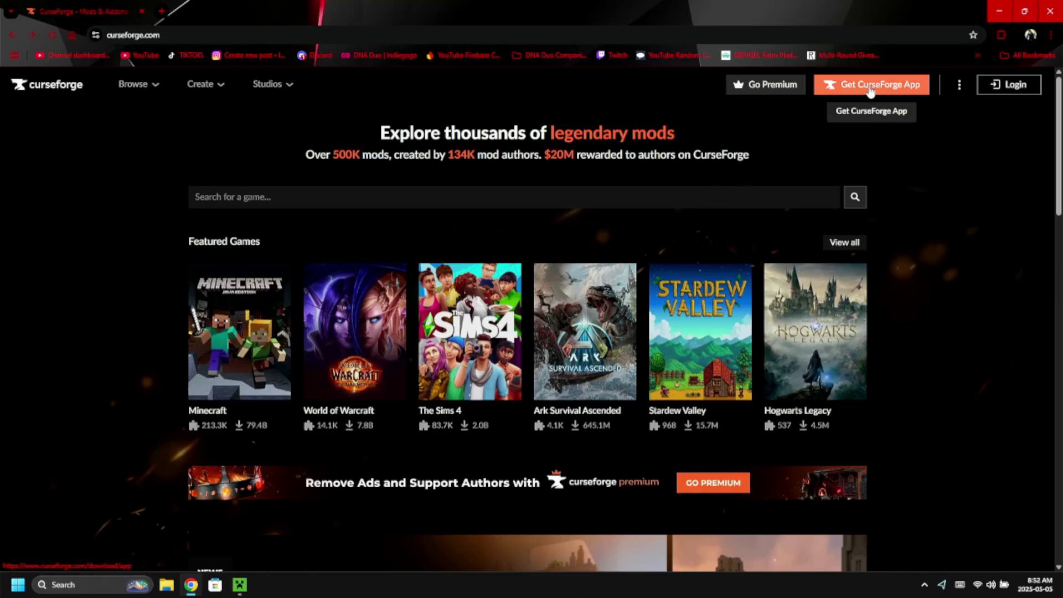
Step: Download 'CurseForge Windows - Installer.exe' from the CurseForge site and show it in the Downloads folder
{"action": "left_click", "coordinate": [870, 89]}
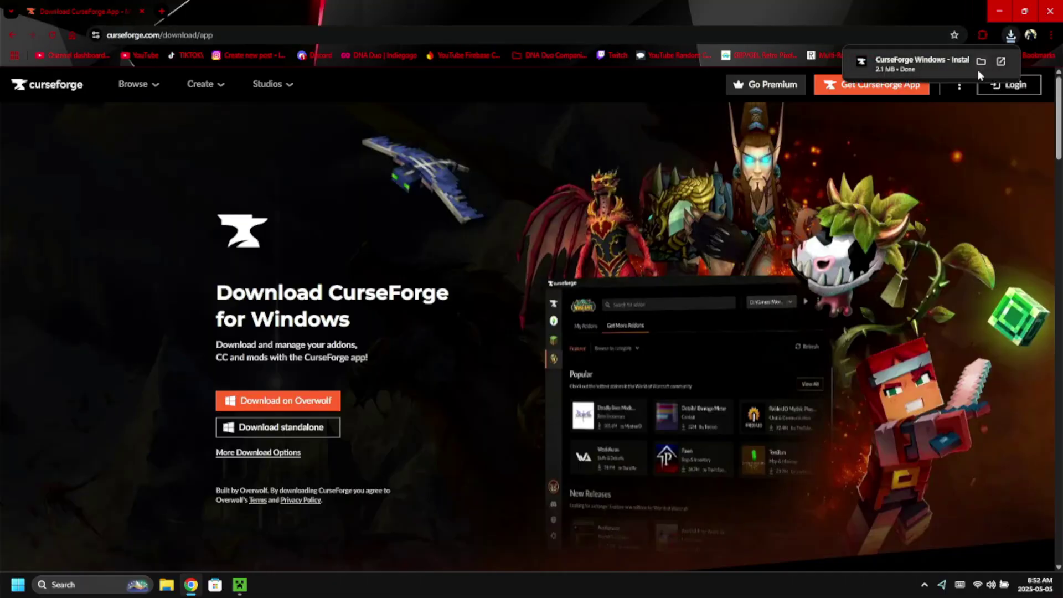
{"action": "left_click", "coordinate": [980, 62]}
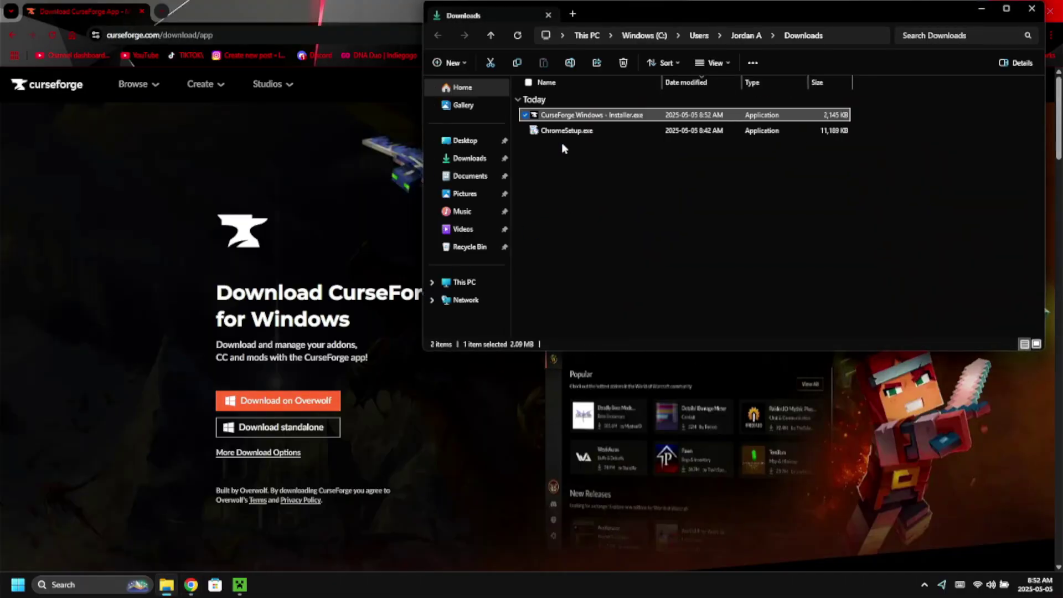
Step: Run the CurseForge installer, accept the terms of use, and install to the default folder
{"action": "double_click", "coordinate": [569, 115]}
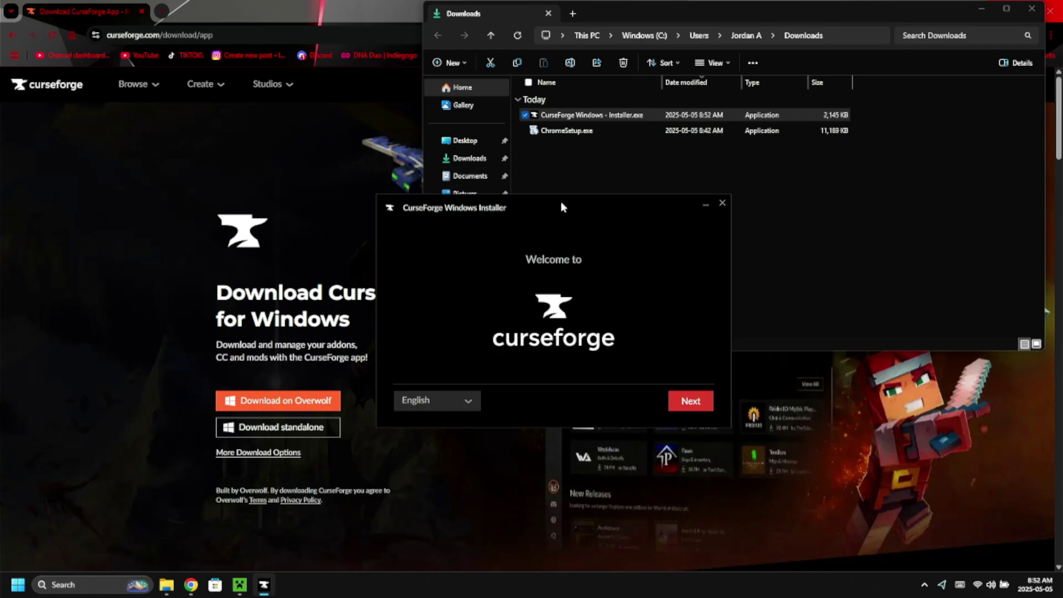
{"action": "left_click_drag", "start_coordinate": [559, 206], "coordinate": [500, 152]}
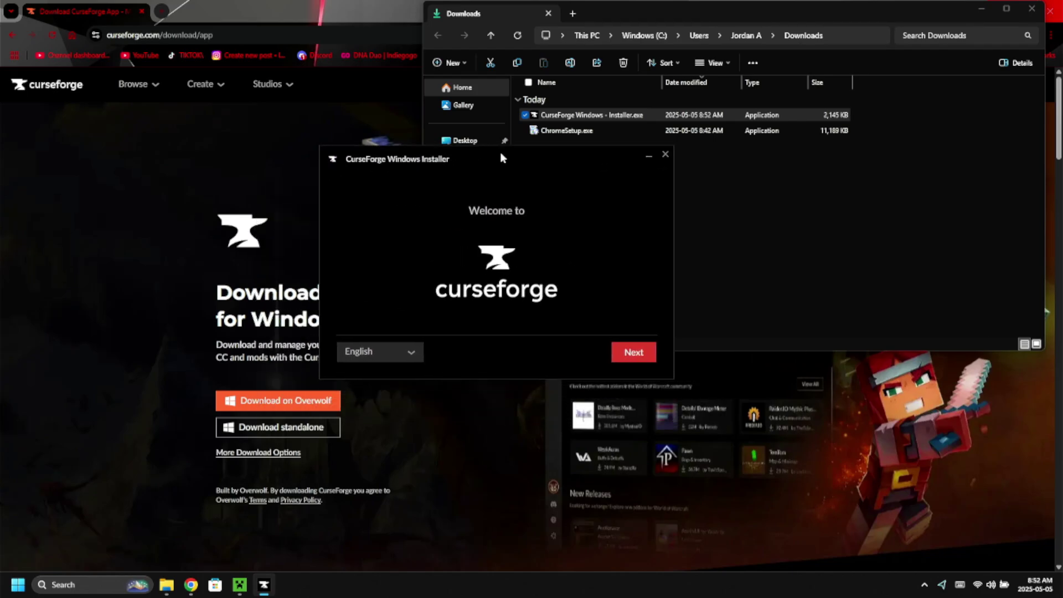
{"action": "left_click", "coordinate": [646, 354]}
{"action": "left_click", "coordinate": [343, 349]}
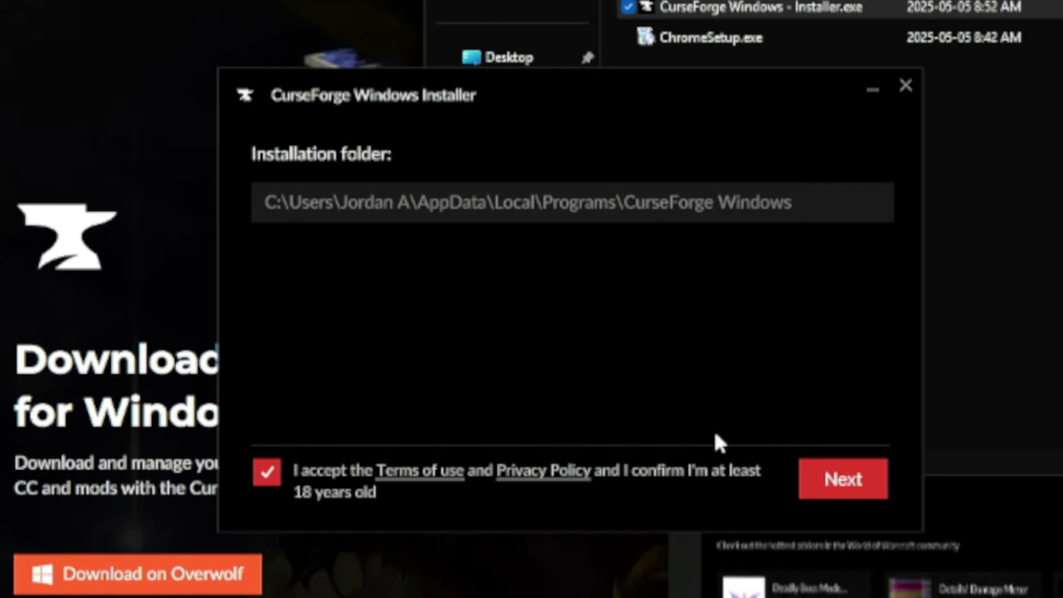
{"action": "left_click", "coordinate": [845, 489]}
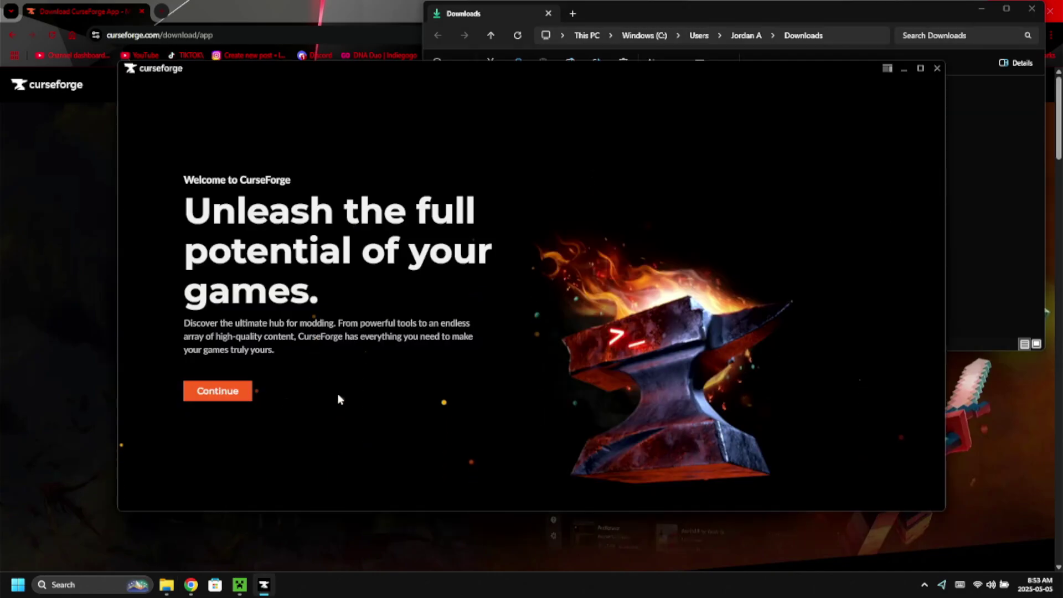
Step: Skip past the two welcome screens and continue as a guest without logging in
{"action": "left_click", "coordinate": [235, 392]}
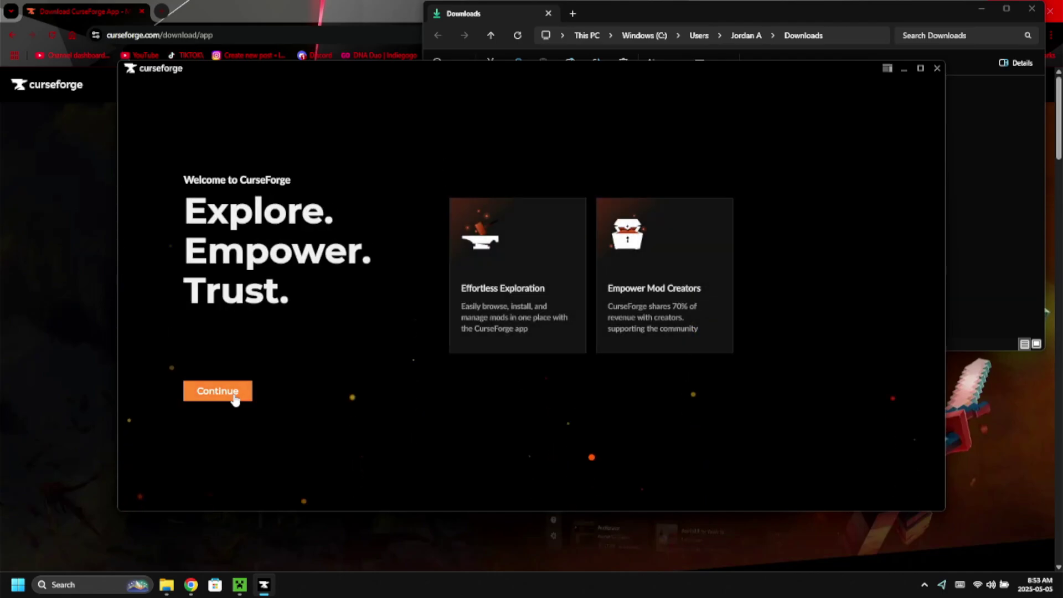
{"action": "left_click", "coordinate": [235, 392]}
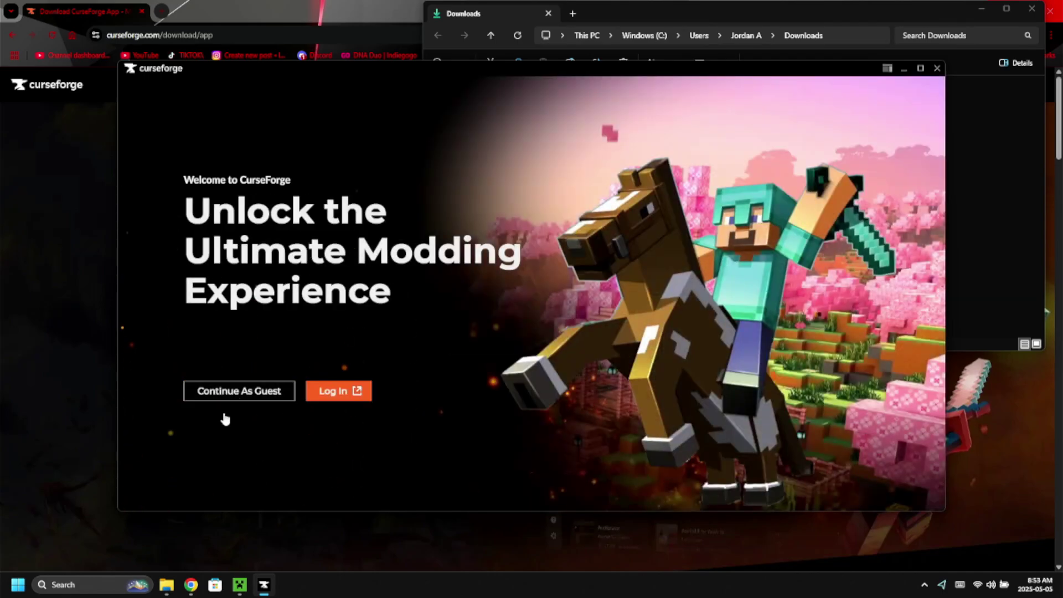
{"action": "left_click", "coordinate": [276, 383]}
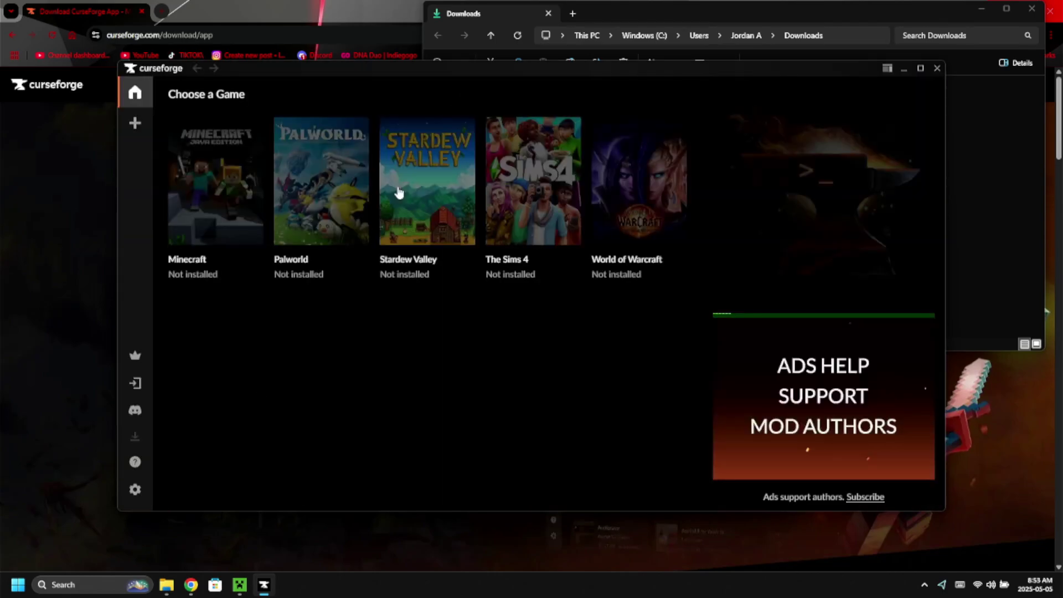
Step: Set up Minecraft with the Standard (Recommended) folder, return to My Modpacks, and open Settings
{"action": "left_click", "coordinate": [228, 210]}
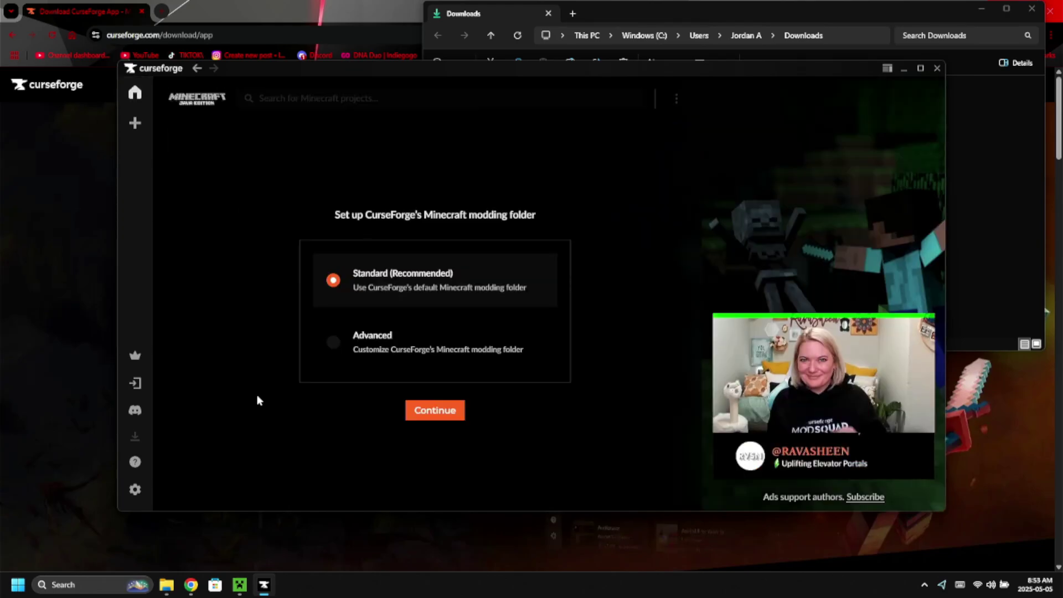
{"action": "left_click", "coordinate": [434, 410]}
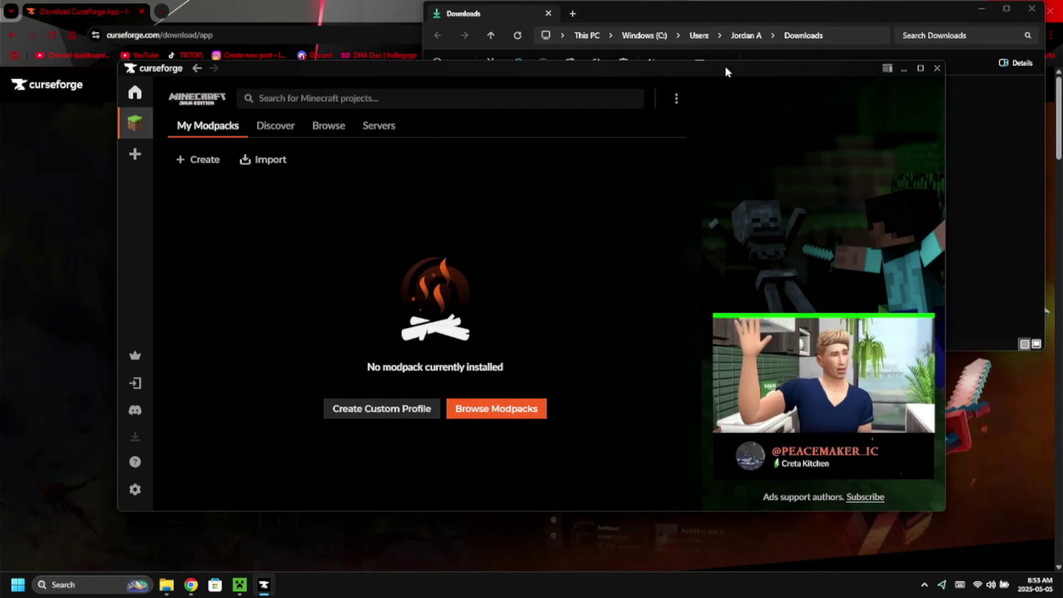
{"action": "left_click", "coordinate": [134, 92]}
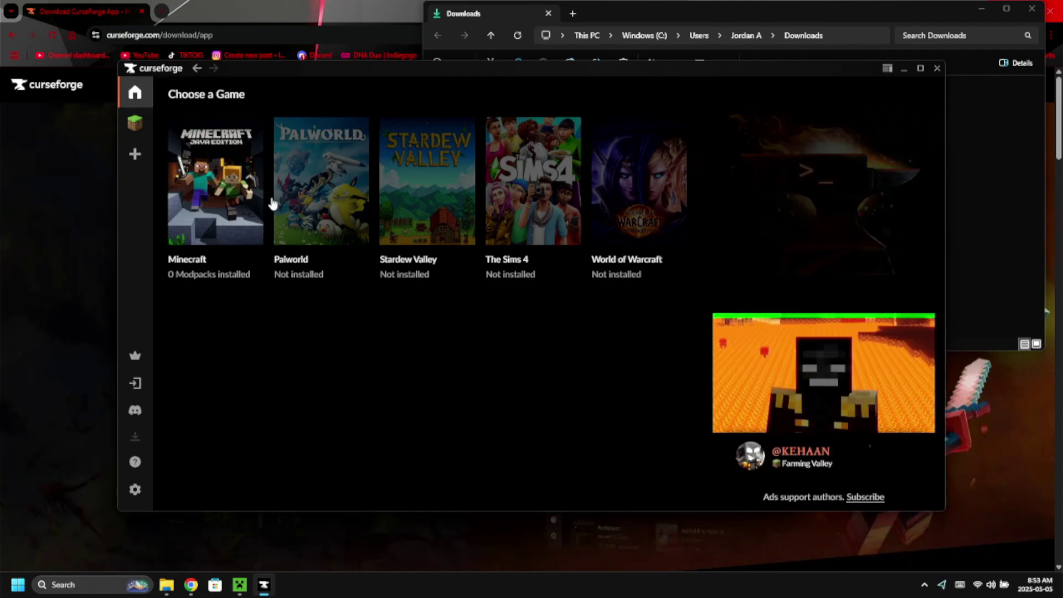
{"action": "left_click", "coordinate": [139, 127]}
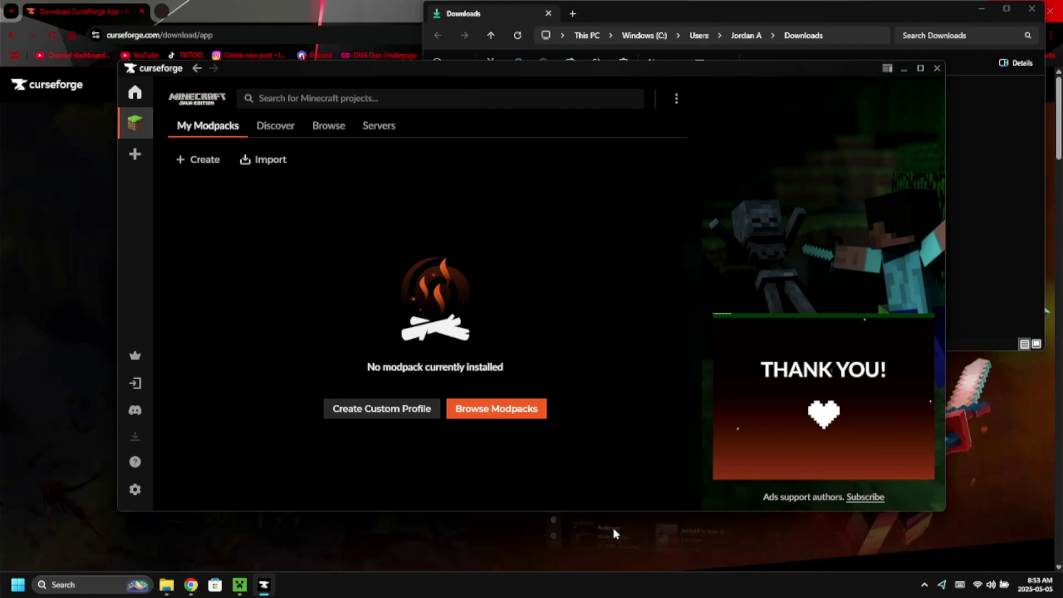
{"action": "left_click", "coordinate": [135, 490]}
{"action": "left_click", "coordinate": [203, 179]}
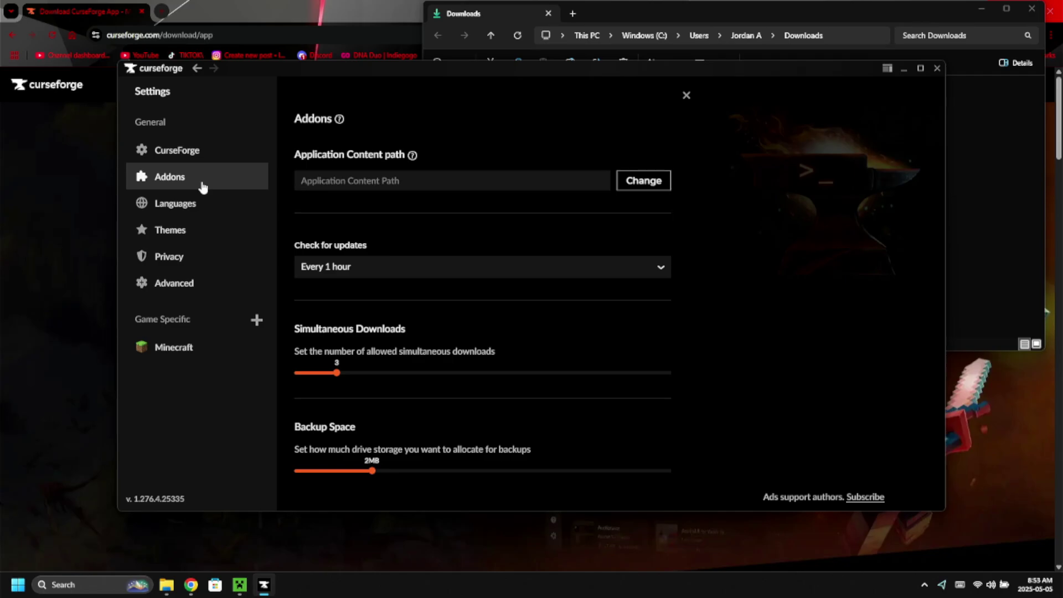
{"action": "left_click", "coordinate": [174, 283]}
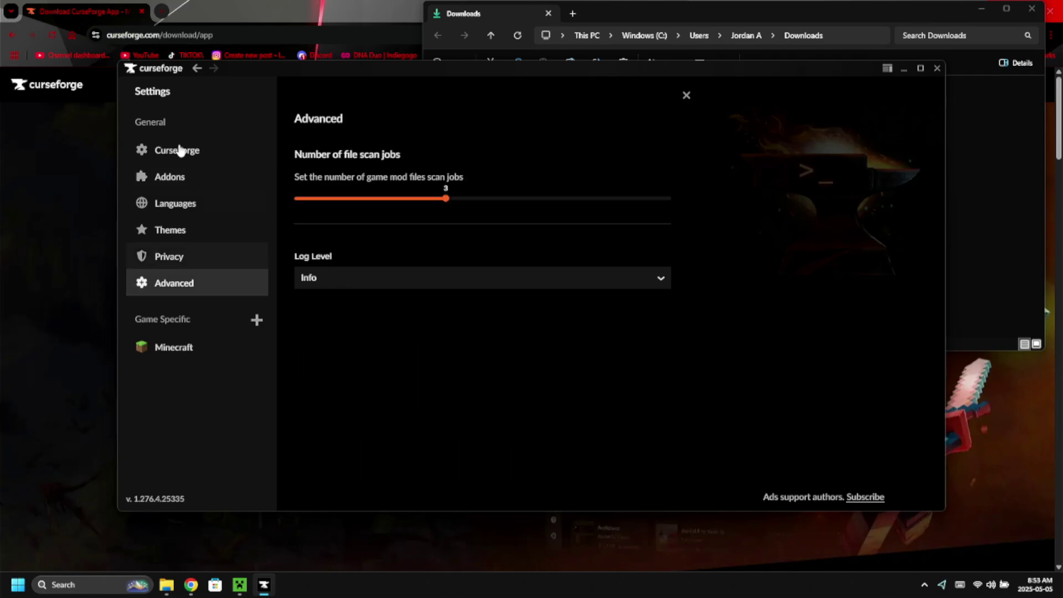
{"action": "left_click", "coordinate": [169, 256]}
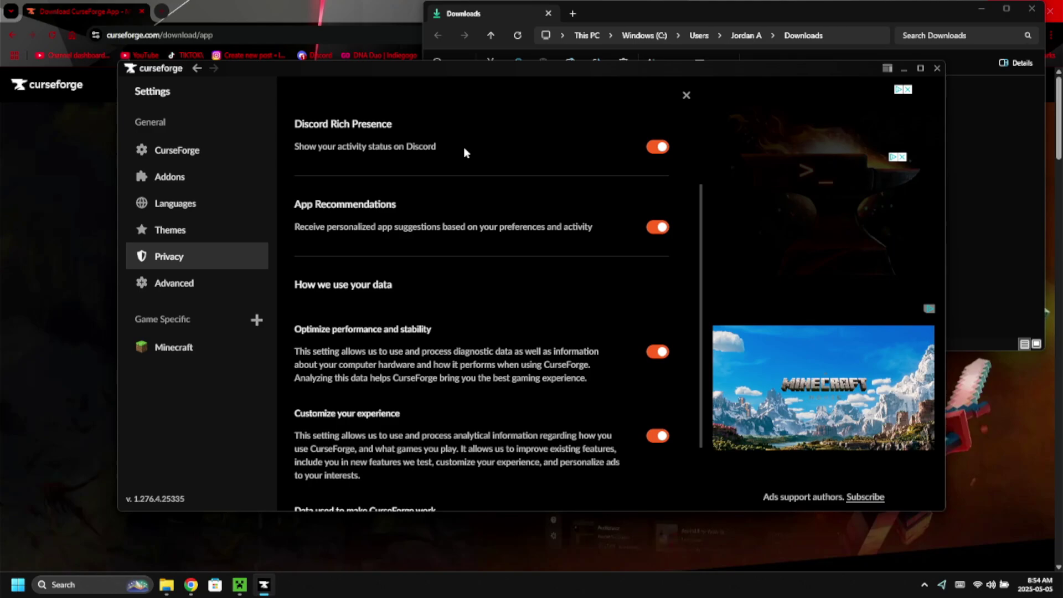
{"action": "scroll", "coordinate": [608, 221], "scroll_direction": "down", "scroll_amount": 2}
{"action": "scroll", "coordinate": [561, 271], "scroll_direction": "up", "scroll_amount": 4}
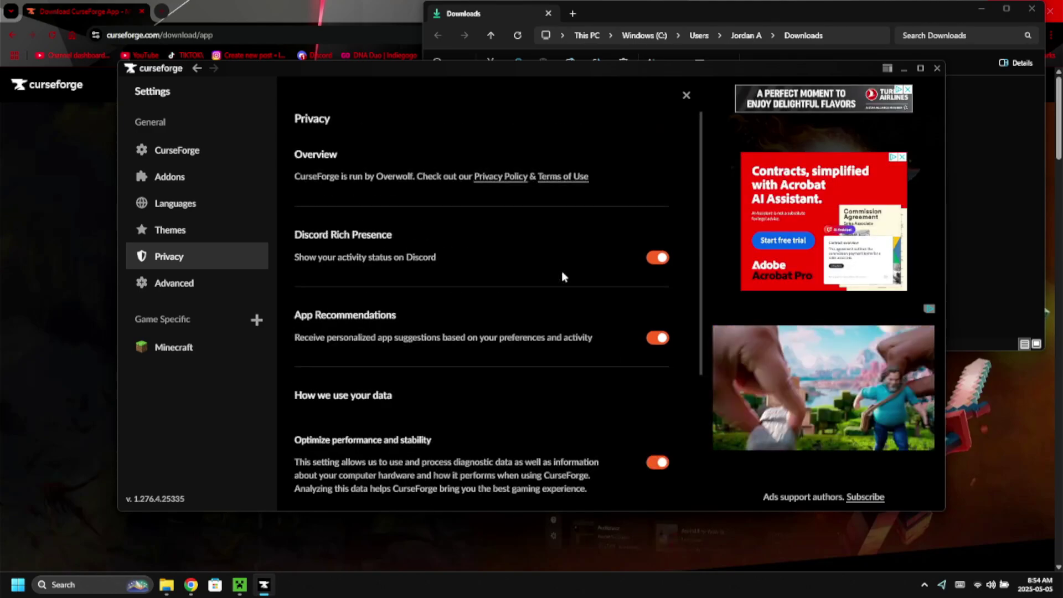
{"action": "left_click", "coordinate": [175, 349]}
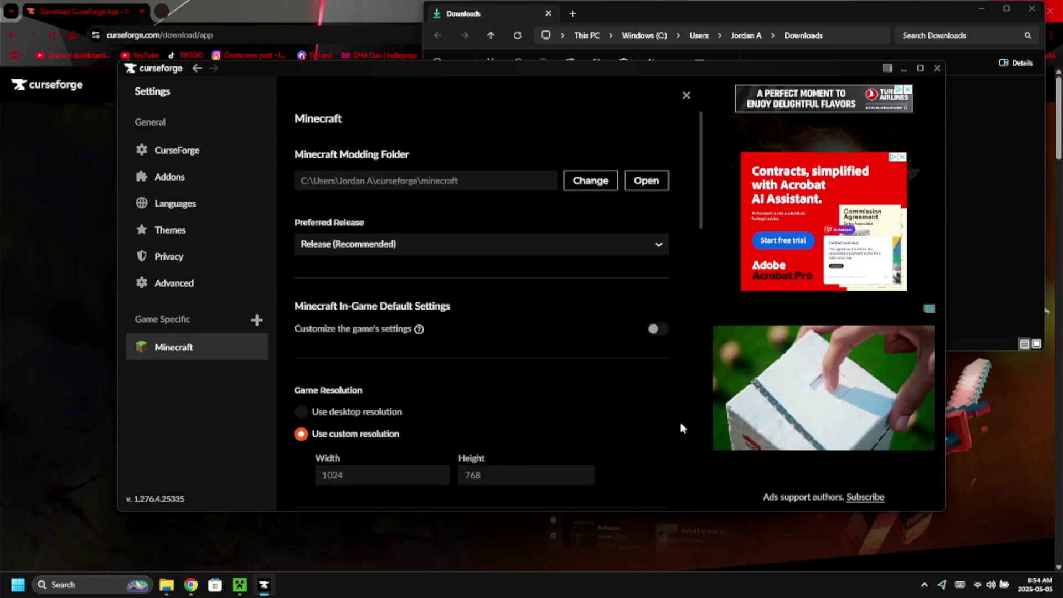
{"action": "scroll", "coordinate": [522, 382], "scroll_direction": "down", "scroll_amount": 10}
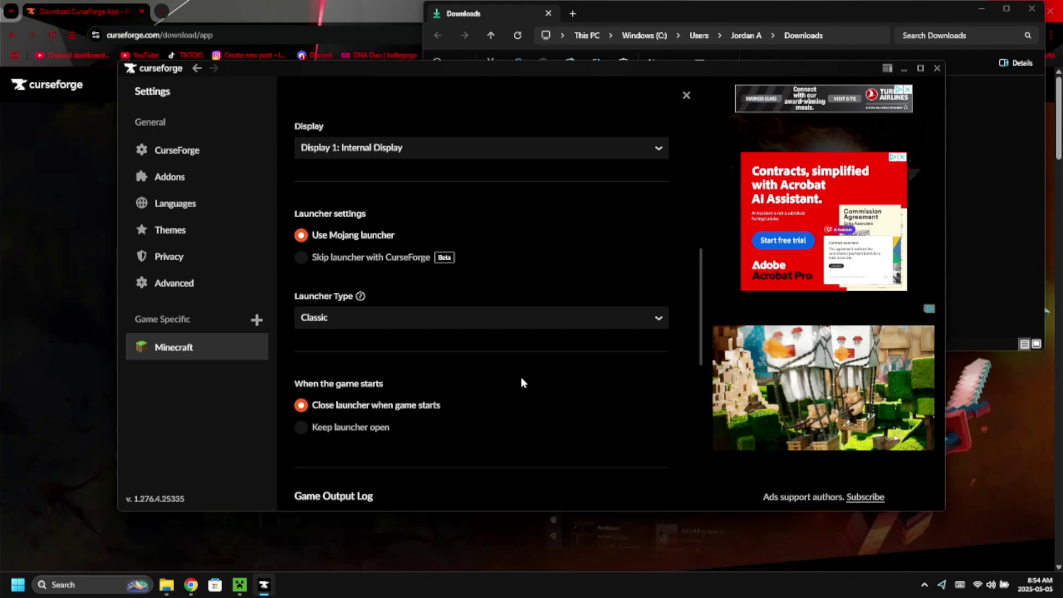
{"action": "left_click", "coordinate": [177, 150]}
{"action": "key", "text": "Escape"}
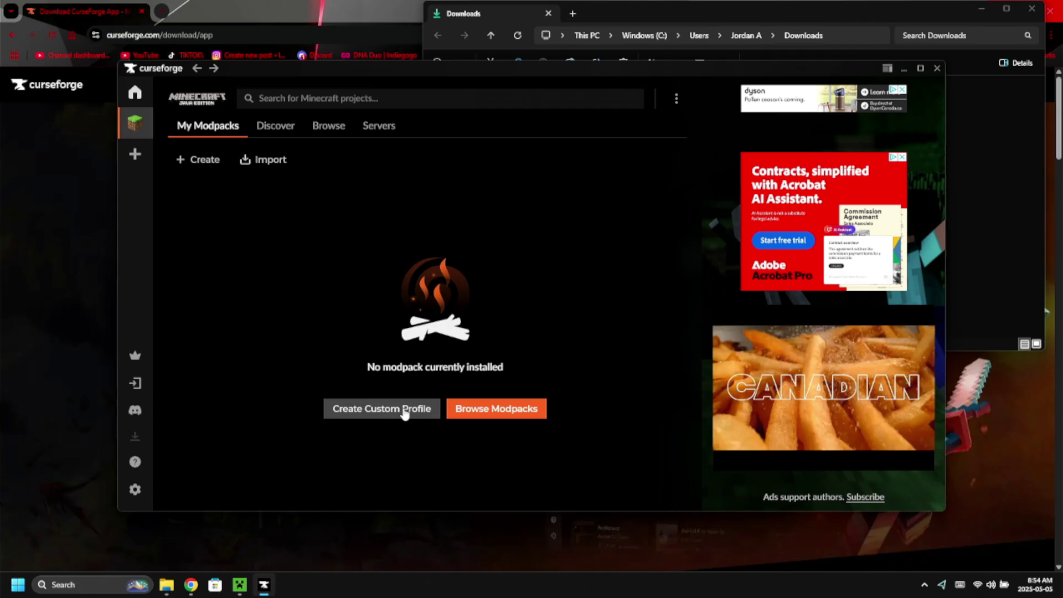
Step: Start a custom profile and name it 'Froge Horror Mod Pack'
{"action": "left_click", "coordinate": [676, 98]}
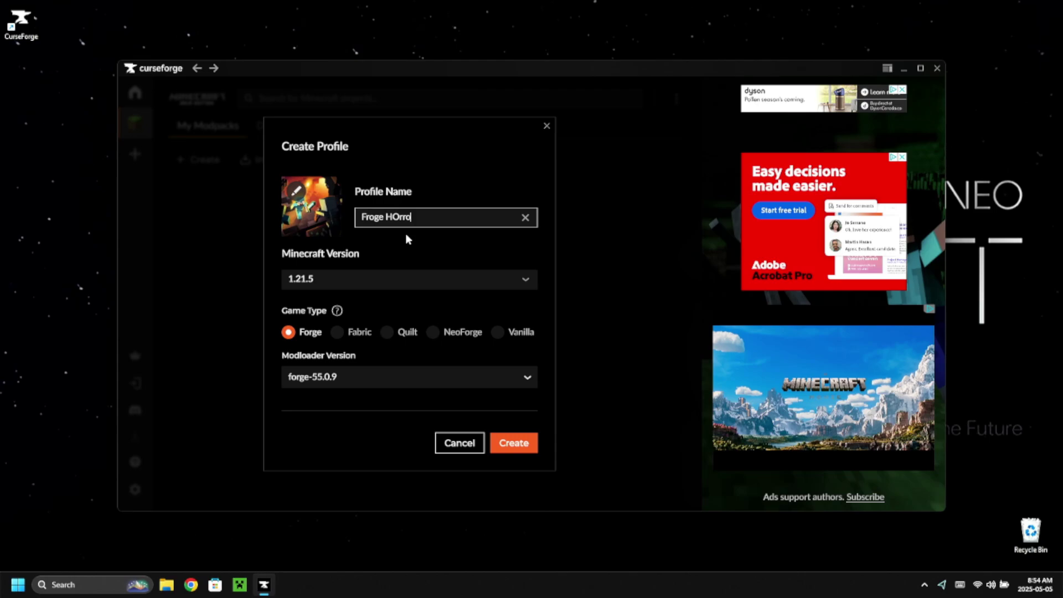
{"action": "key", "text": "BackSpace"}
{"action": "key", "text": "BackSpace"}
{"action": "key", "text": "BackSpace"}
{"action": "key", "text": "BackSpace"}
{"action": "type", "text": "orror Mod Pa"}
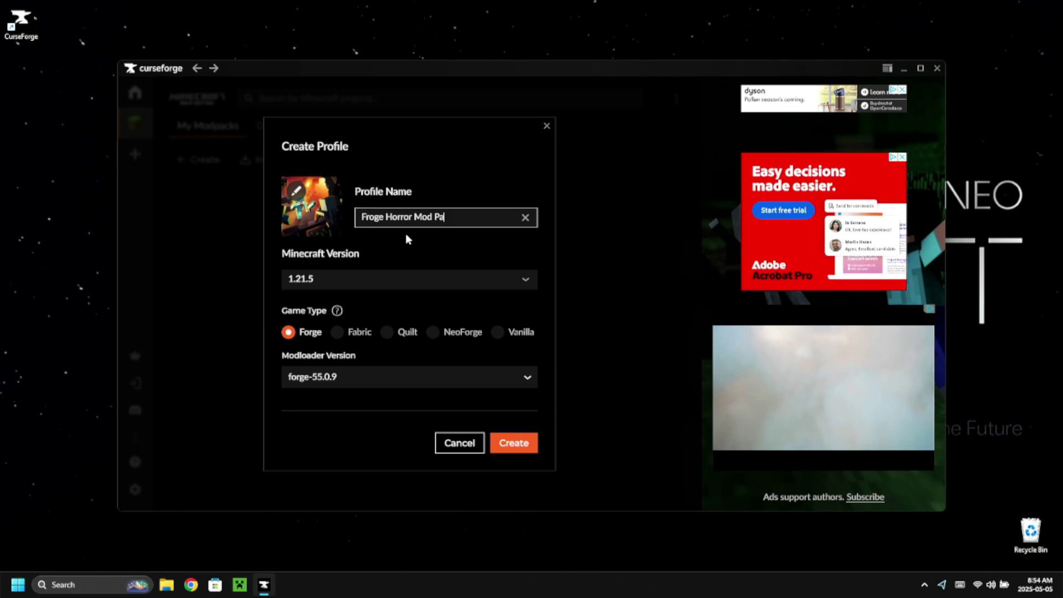
{"action": "type", "text": "ck"}
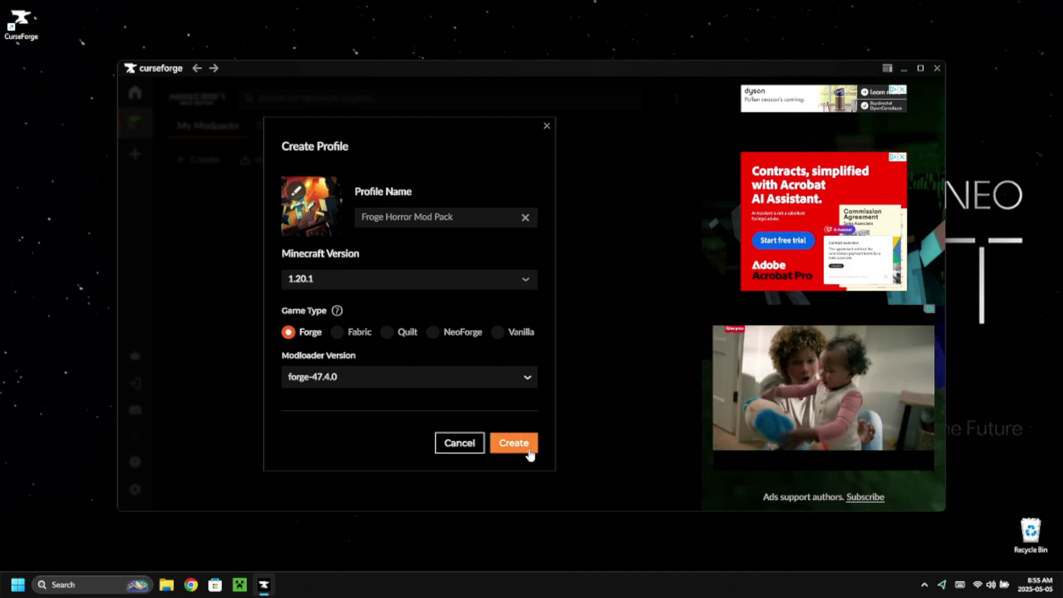
Step: Create the empty profile and sign in with a Microsoft account using the authorization code
{"action": "left_click", "coordinate": [514, 443]}
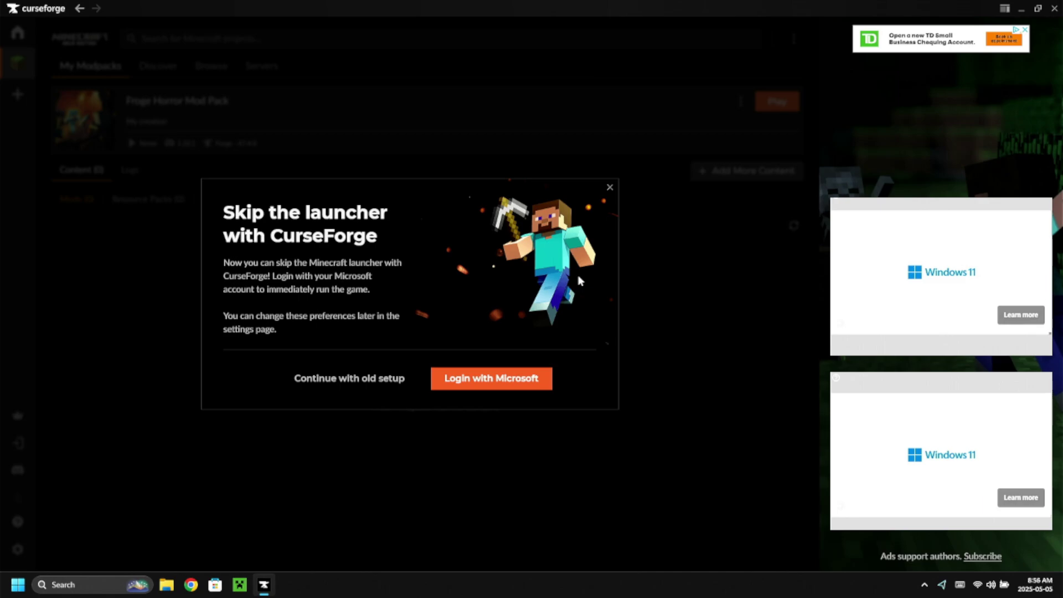
{"action": "left_click", "coordinate": [491, 378]}
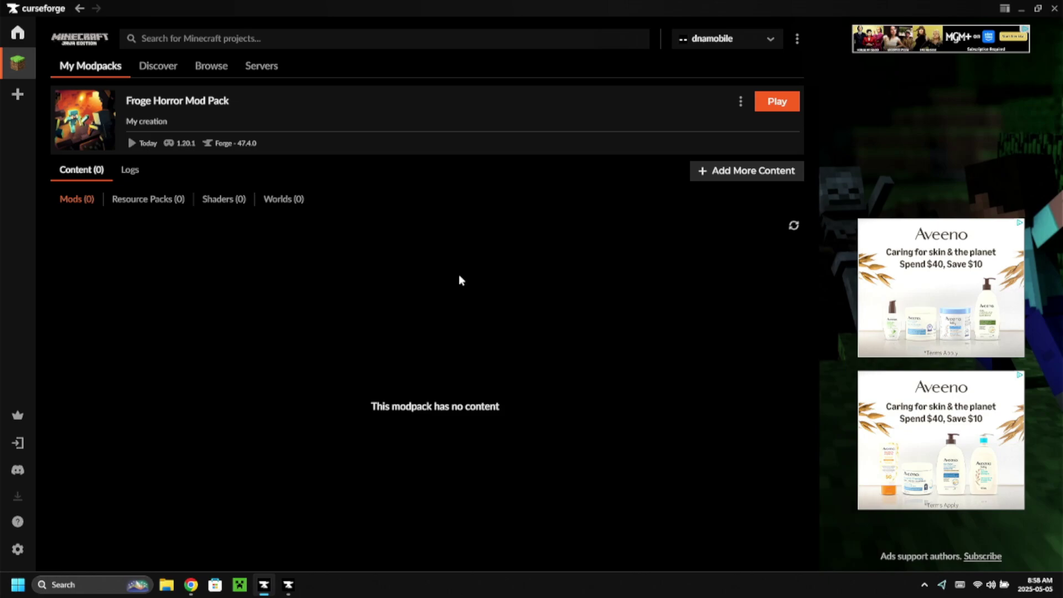
Step: Return to My Modpacks, open the Froge Horror Mod Pack profile, and show its actions menu
{"action": "key", "text": "alt+Left"}
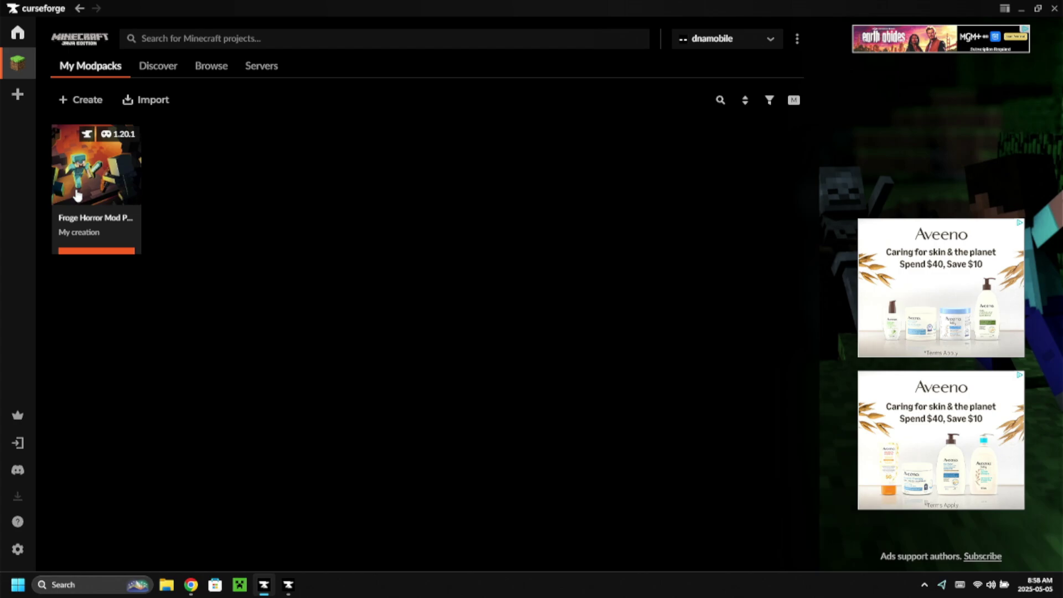
{"action": "left_click", "coordinate": [77, 195]}
{"action": "left_click", "coordinate": [741, 101]}
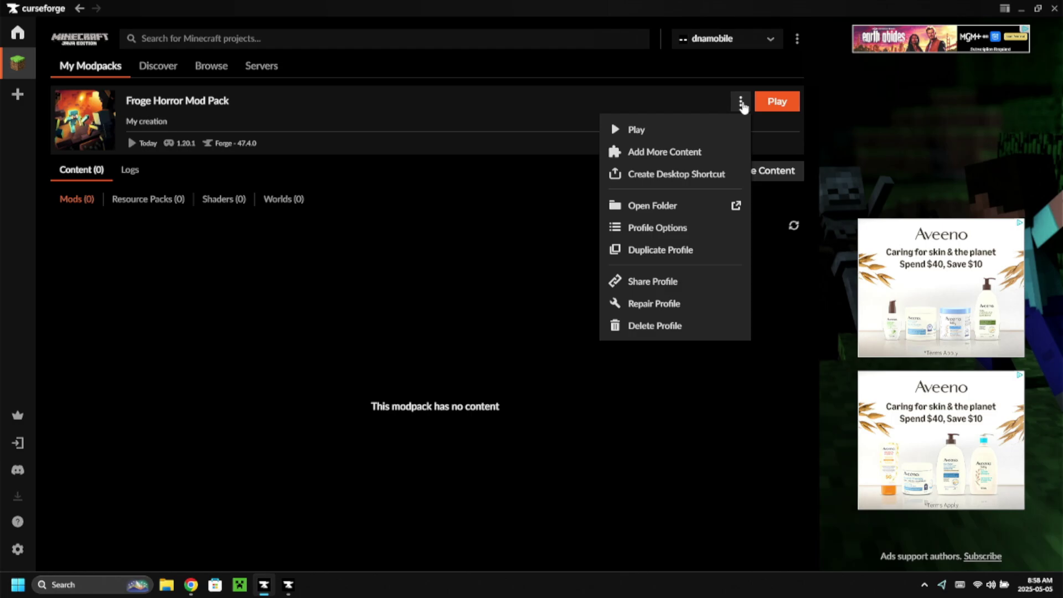
Step: In Profile Options, correct the profile name to 'Forge Horror Mod Pack'
{"action": "left_click", "coordinate": [657, 228]}
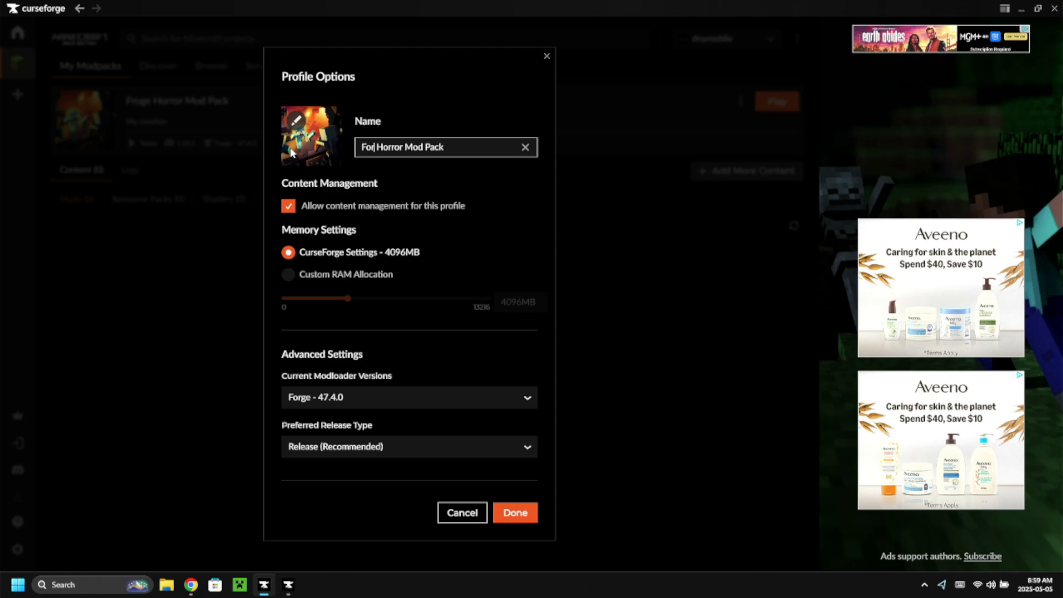
{"action": "key", "text": "Escape"}
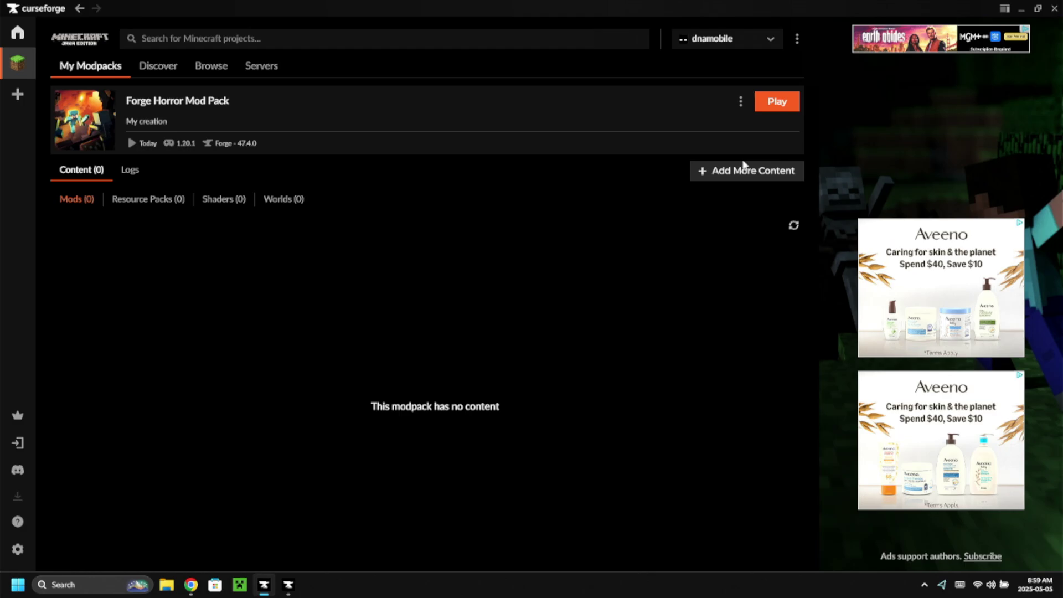
Step: Search the mod browser for 'redacted' and install Project REDACTED into the modpack
{"action": "left_click", "coordinate": [744, 166]}
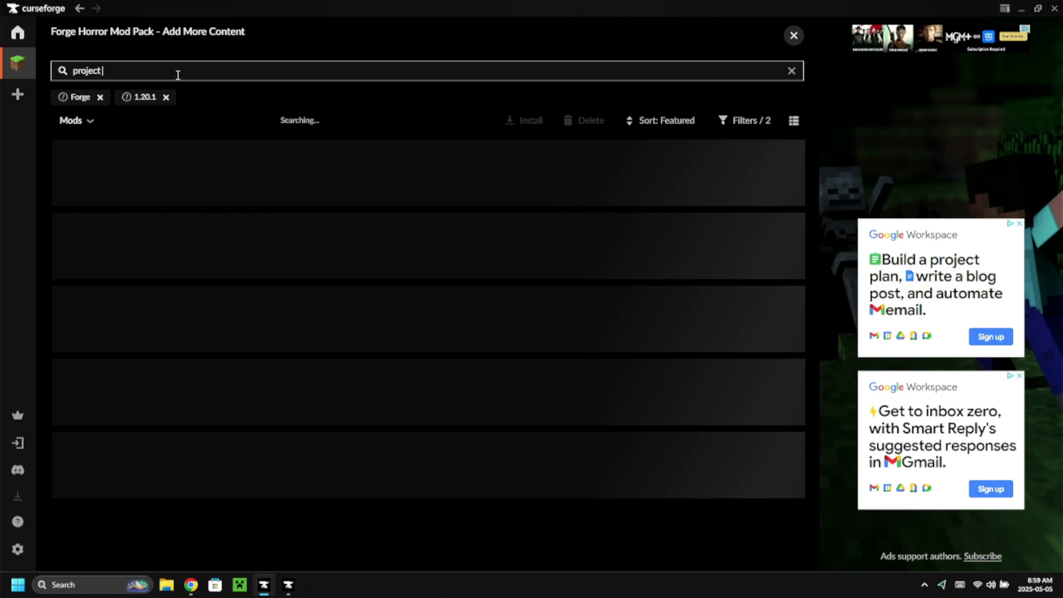
{"action": "type", "text": "redacted"}
{"action": "scroll", "coordinate": [653, 180], "scroll_direction": "down", "scroll_amount": 1}
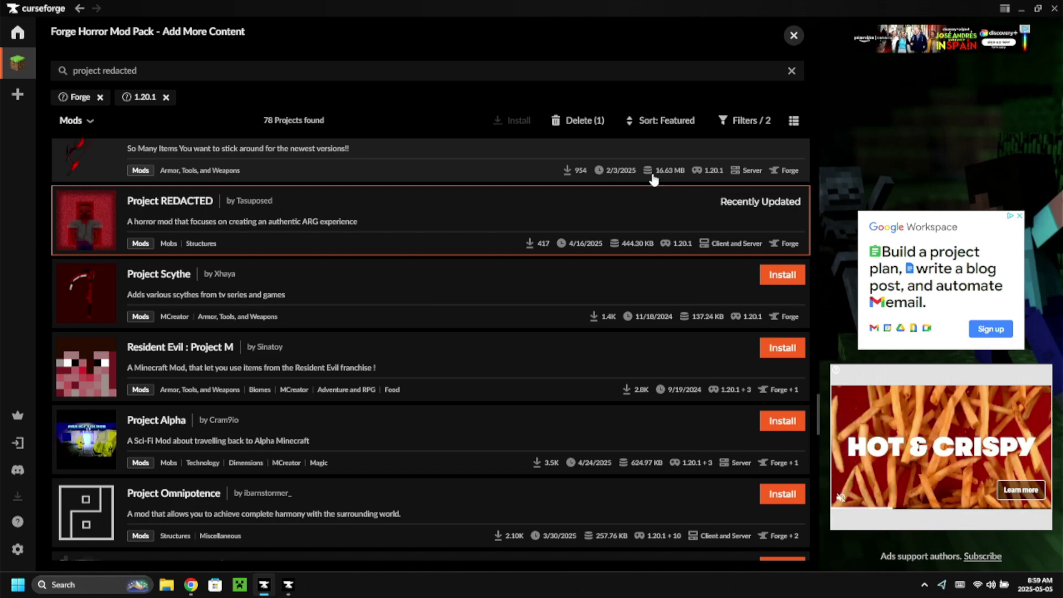
{"action": "key", "text": "Escape"}
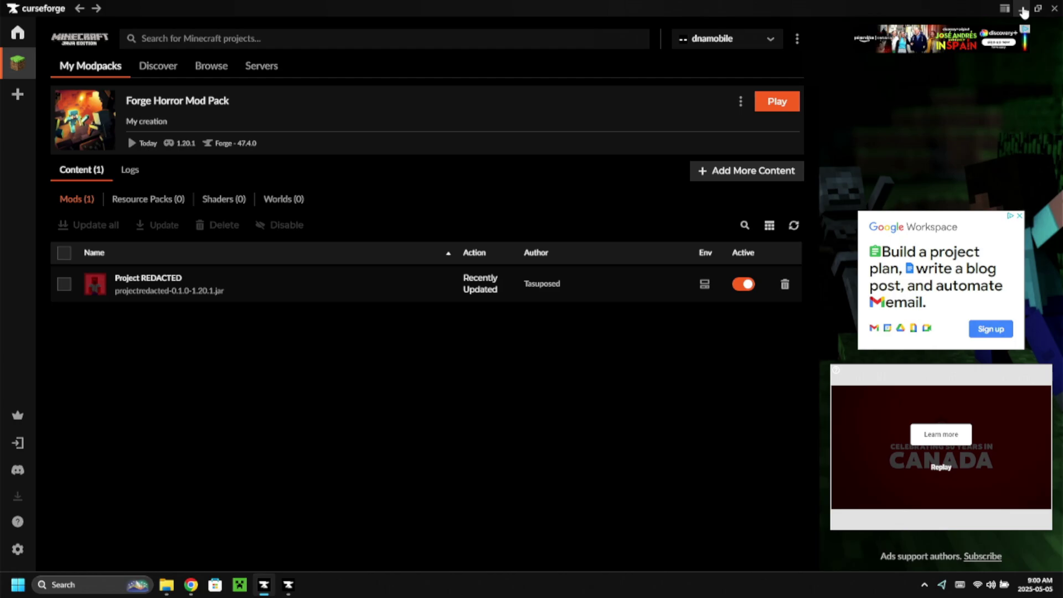
Step: Minimize CurseForge and open the Forge 1.20.1 instance's mods from Modrinth's Library
{"action": "left_click", "coordinate": [1022, 9]}
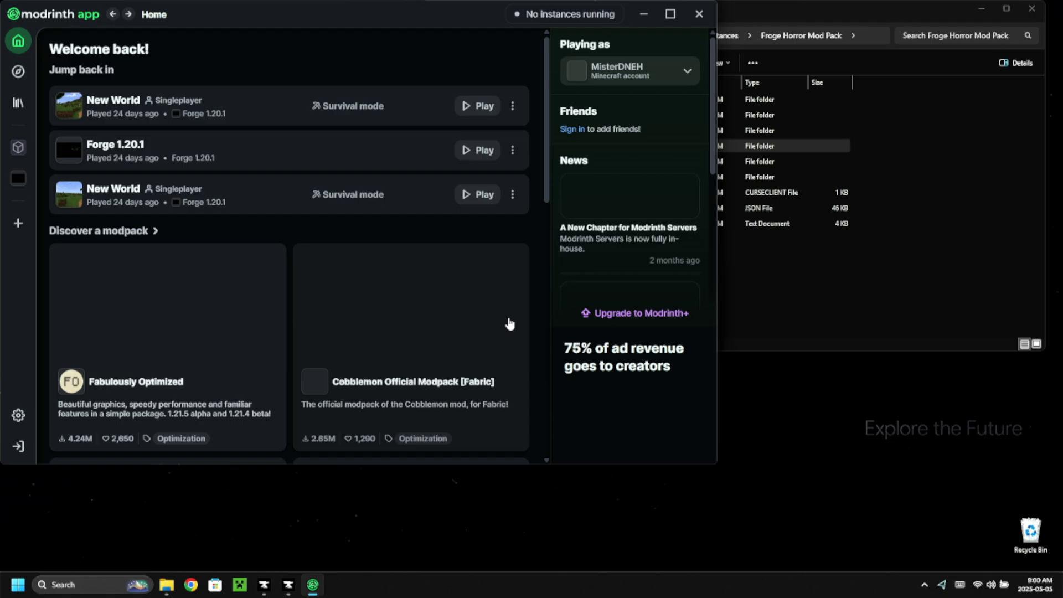
{"action": "left_click", "coordinate": [19, 102]}
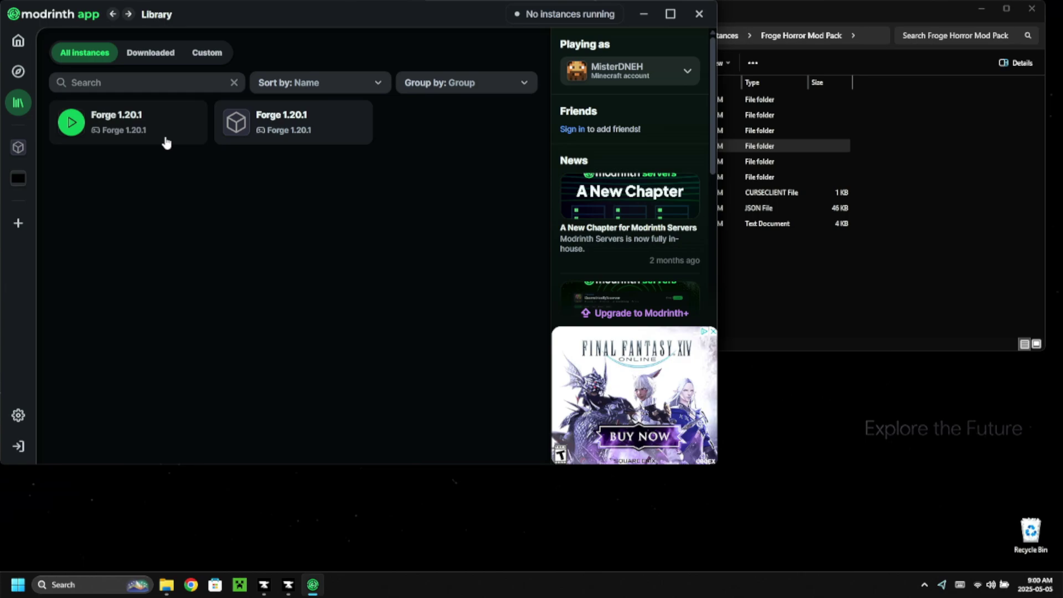
{"action": "left_click", "coordinate": [166, 142]}
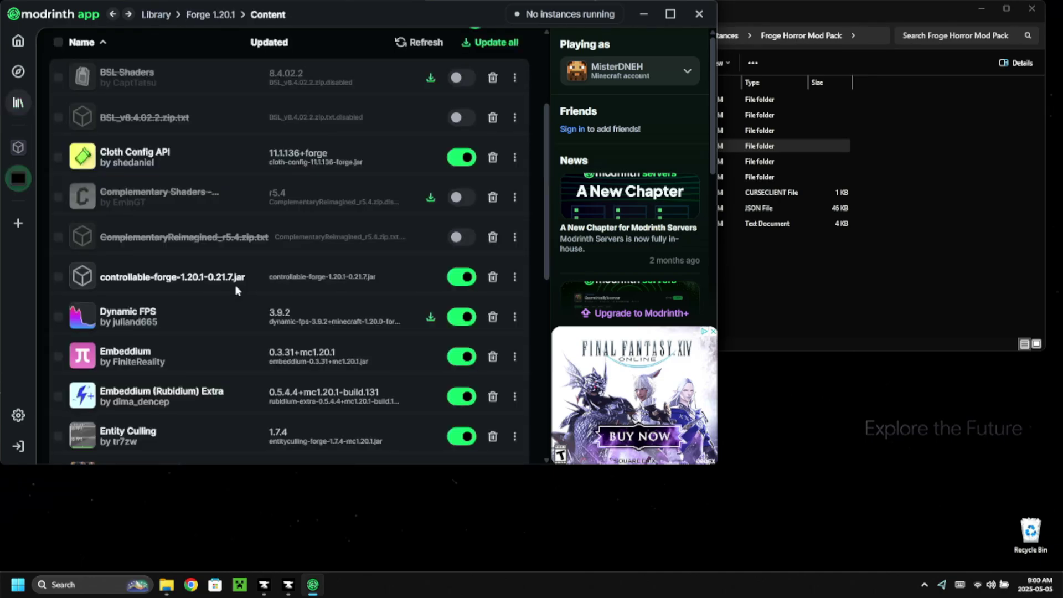
{"action": "scroll", "coordinate": [235, 284], "scroll_direction": "down", "scroll_amount": 10}
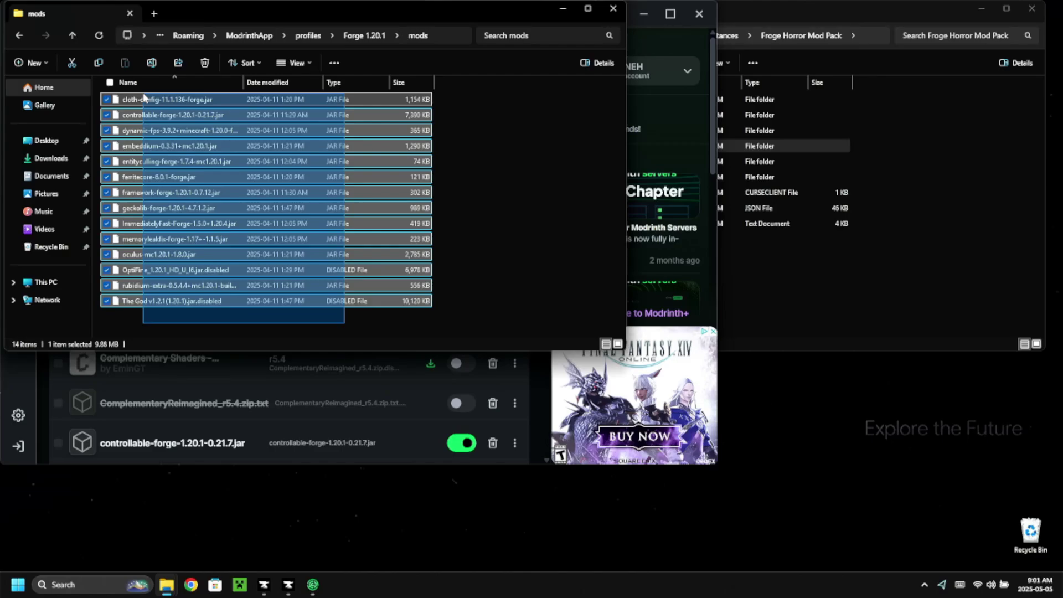
Step: Drag the 13 Modrinth .jar mod files into the Forge Horror Mod Pack mods folder
{"action": "left_click_drag", "start_coordinate": [144, 97], "coordinate": [637, 200]}
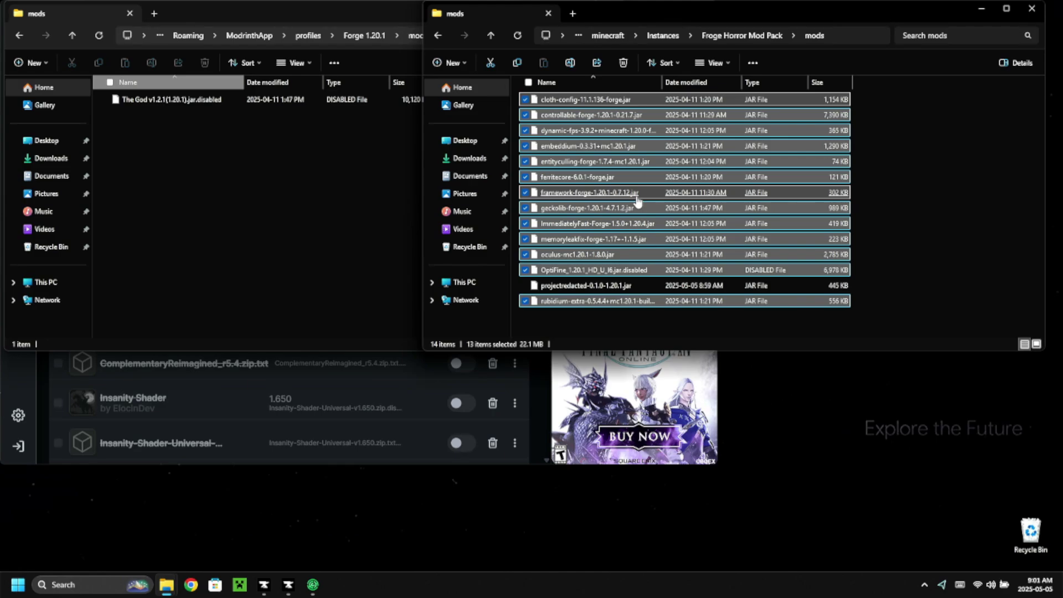
{"action": "key", "text": "alt+Tab"}
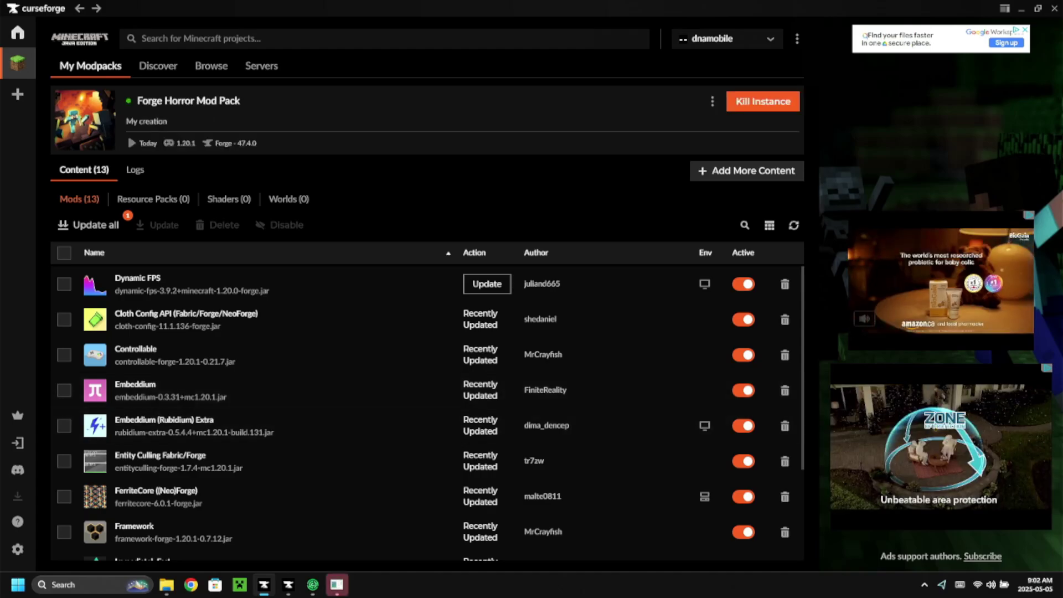
Step: Bring the loading Minecraft Forge 1.20.1 window forward to reach its title screen
{"action": "left_click", "coordinate": [339, 587]}
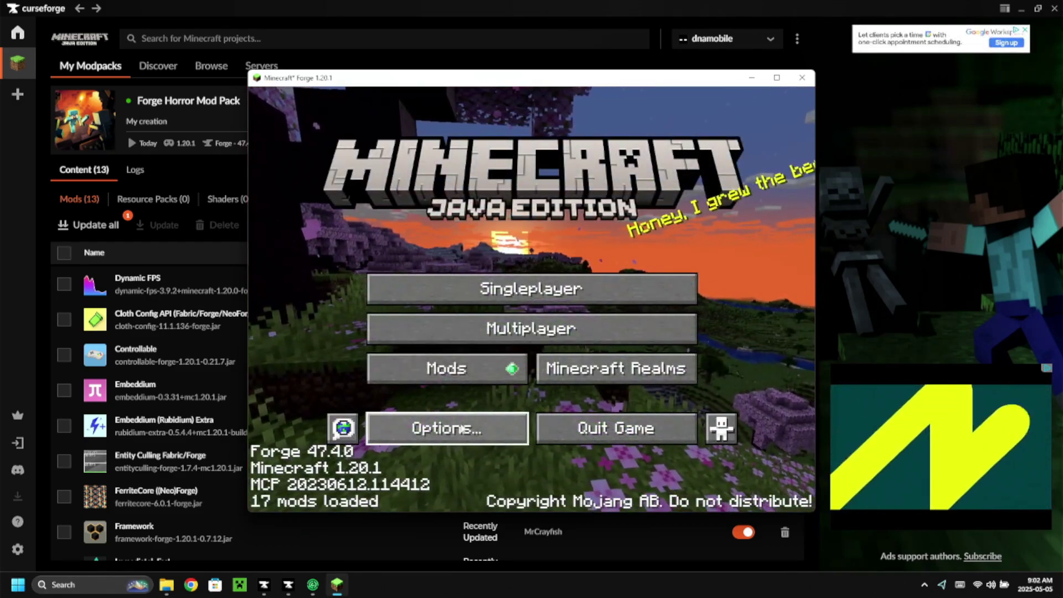
Step: Review the Controllable mod's gameplay and camera controller settings from the game Options
{"action": "left_click", "coordinate": [464, 431]}
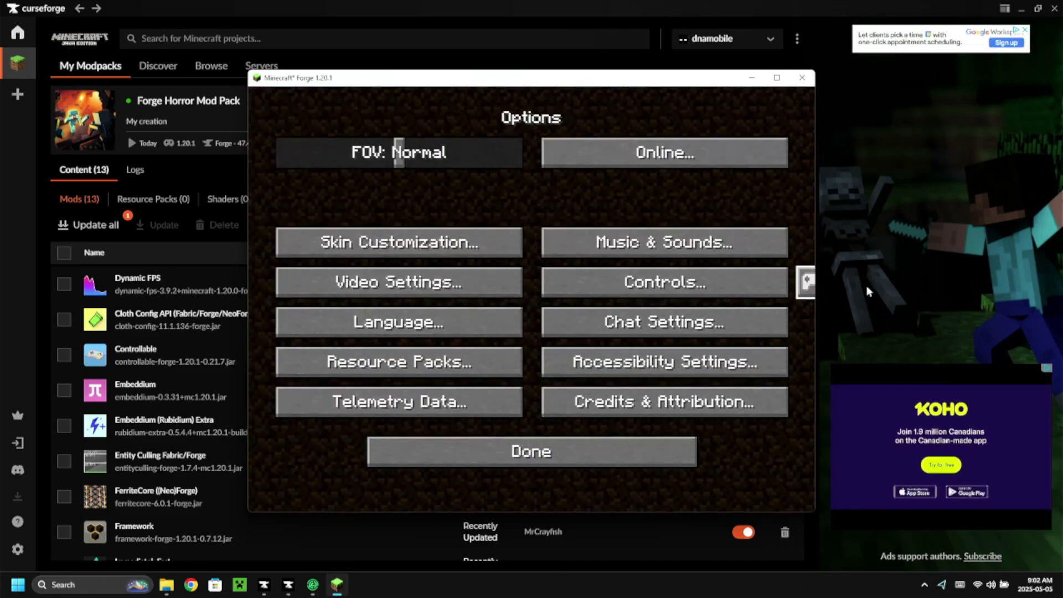
{"action": "left_click", "coordinate": [806, 284]}
{"action": "left_click", "coordinate": [543, 108]}
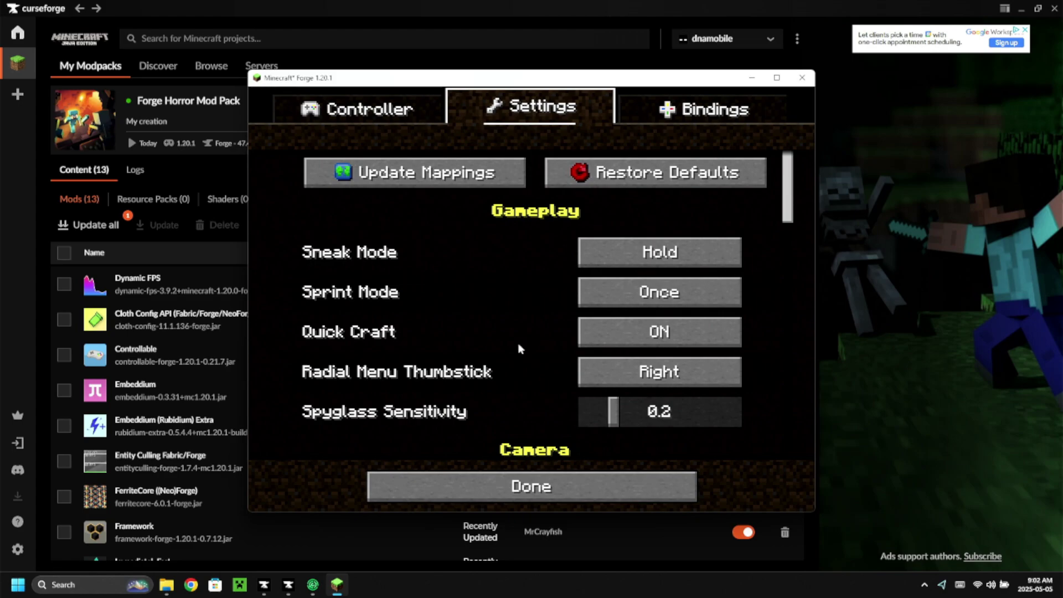
{"action": "scroll", "coordinate": [517, 349], "scroll_direction": "down", "scroll_amount": 5}
{"action": "scroll", "coordinate": [501, 347], "scroll_direction": "down", "scroll_amount": 15}
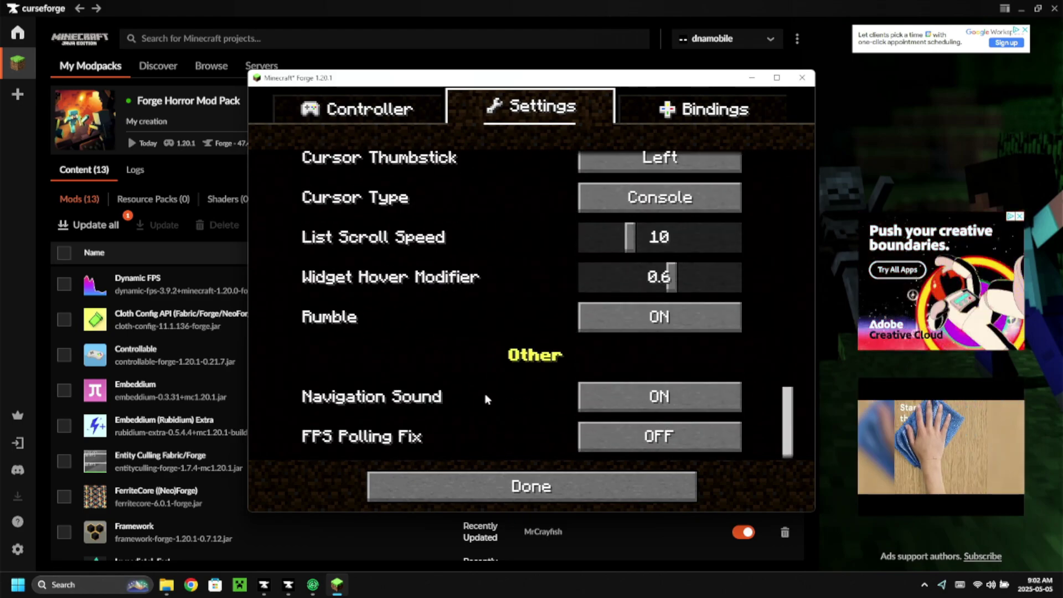
Step: Back out of the controller settings and Options, then quit Minecraft
{"action": "left_click", "coordinate": [495, 479]}
{"action": "left_click", "coordinate": [576, 452]}
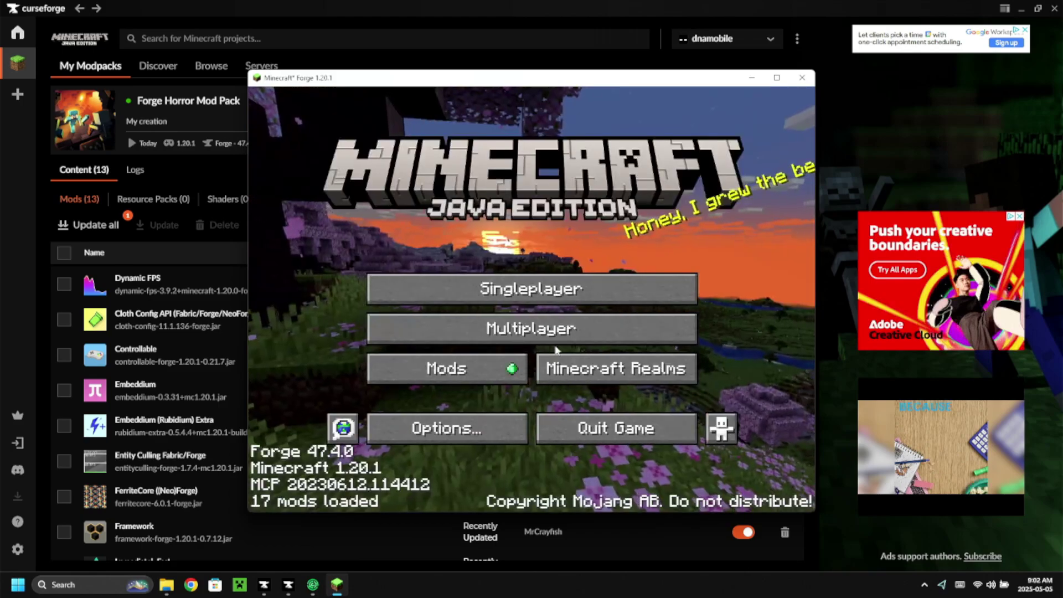
{"action": "left_click", "coordinate": [626, 431]}
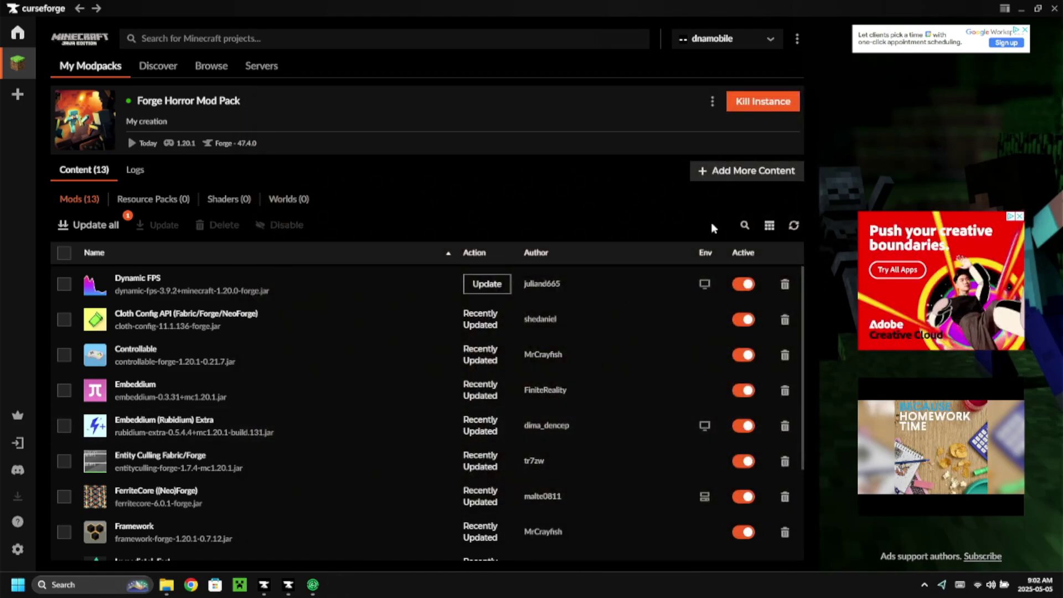